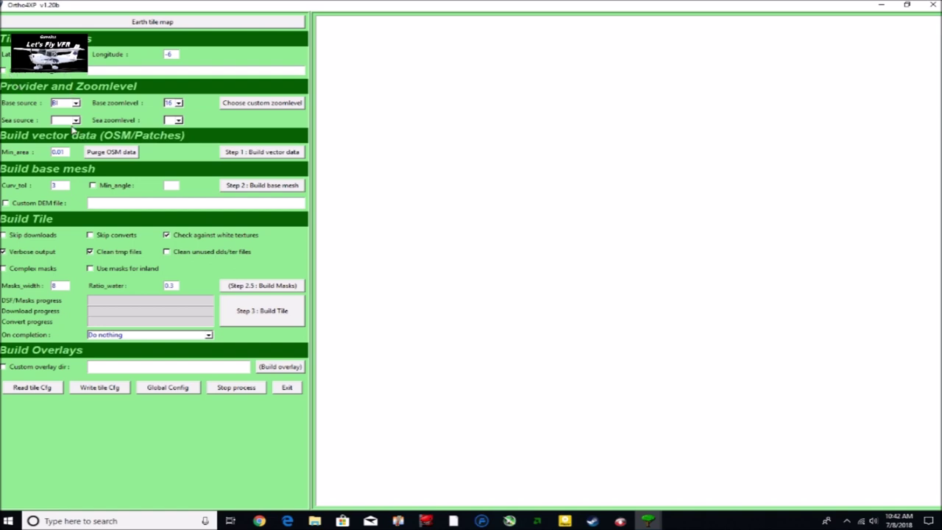
Keep BI as the imagery provider, leave the sea provider unset, and keep zoom level 16.
left_click(76, 103)
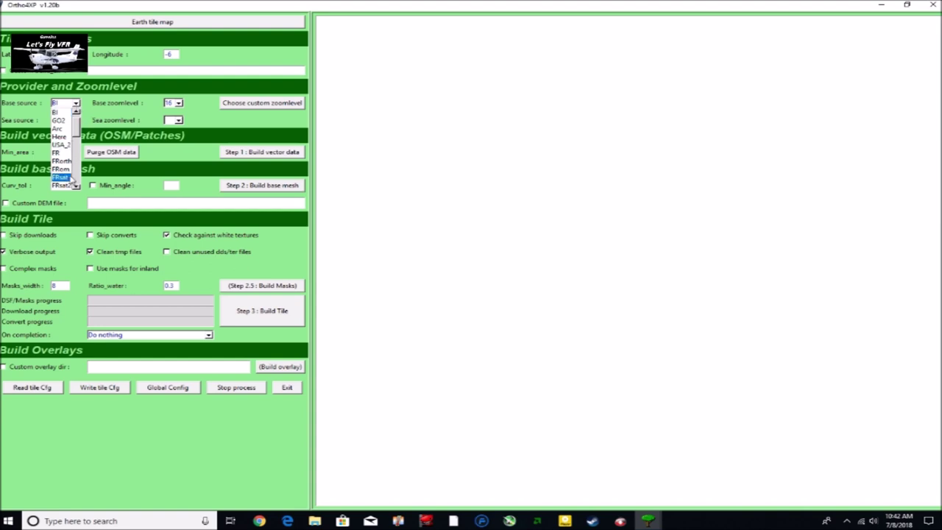
left_click(72, 111)
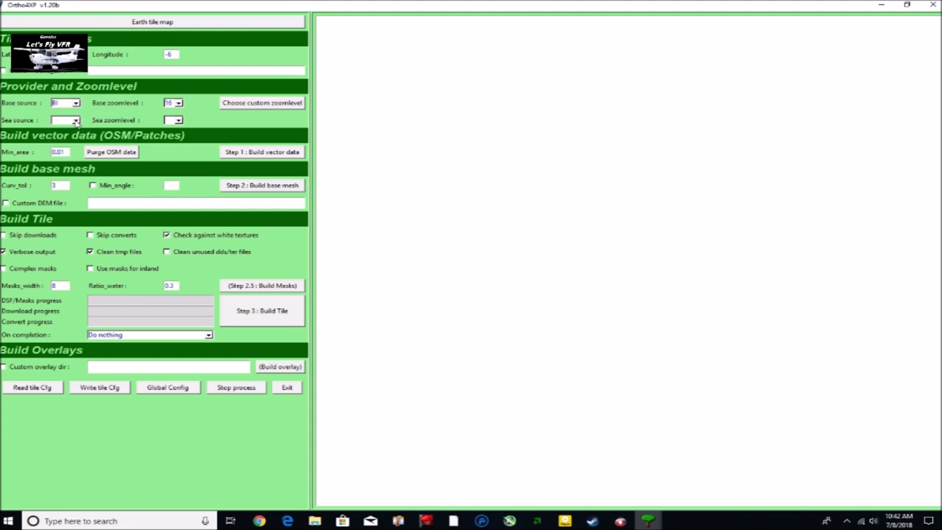
left_click(75, 121)
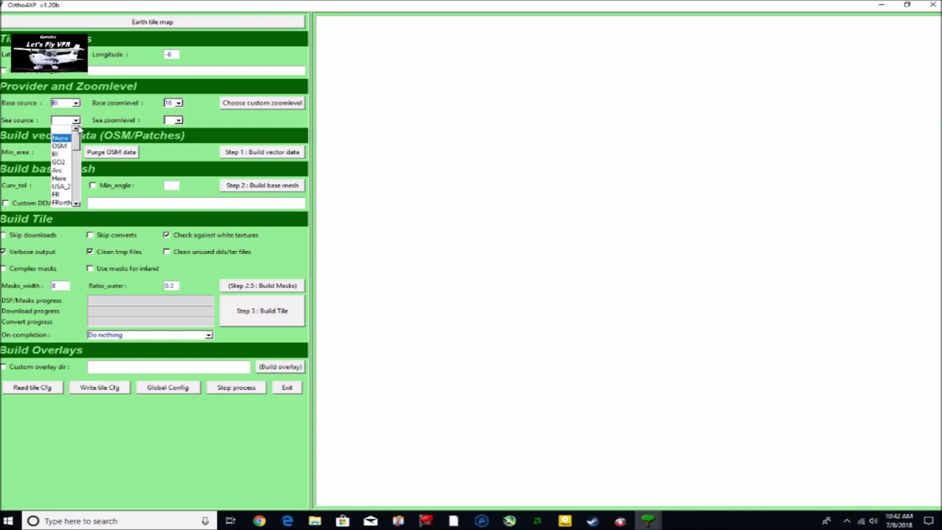
left_click(87, 119)
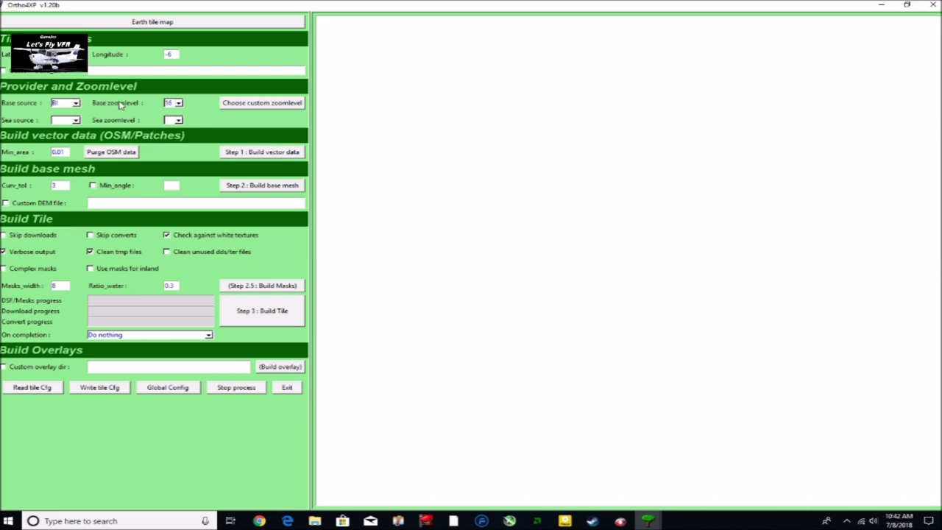
left_click(179, 105)
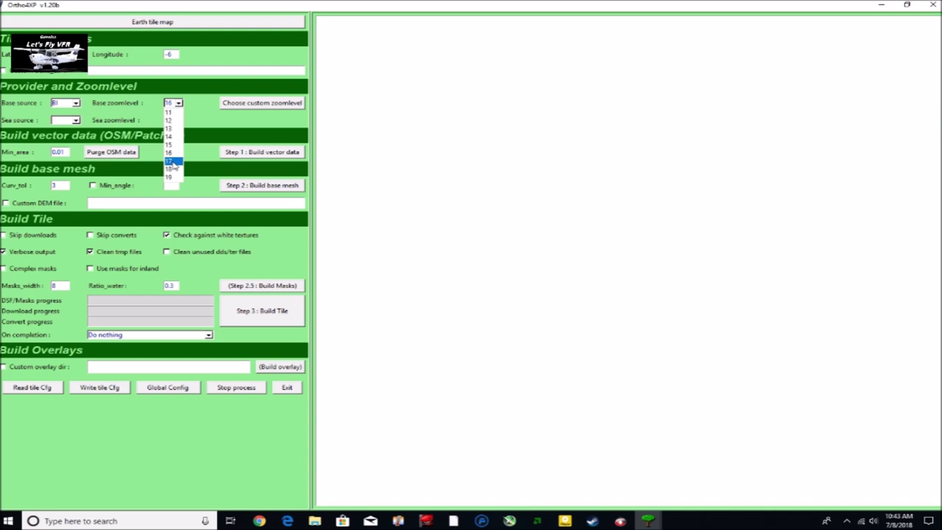
left_click(203, 169)
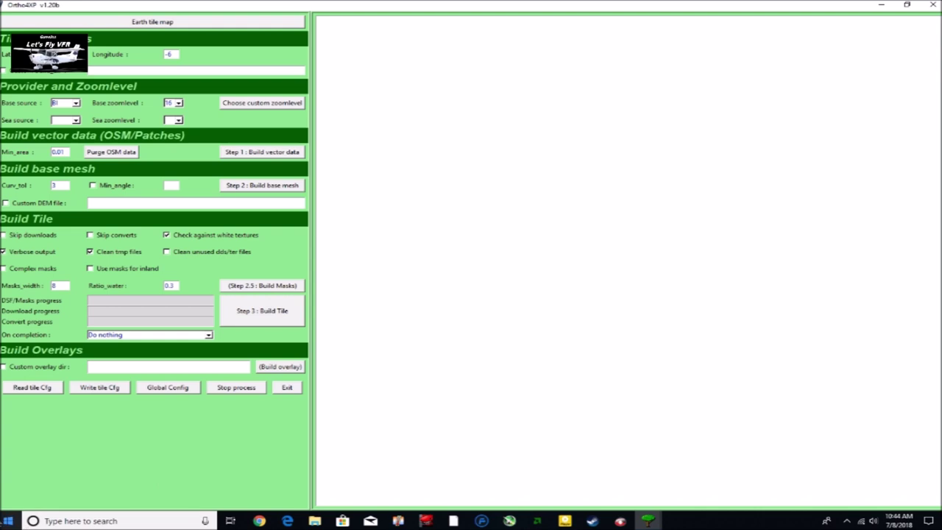
Enable Custom overlay dir and set it to C:\X-Plane 11\Custom Scenery.
left_click(4, 368)
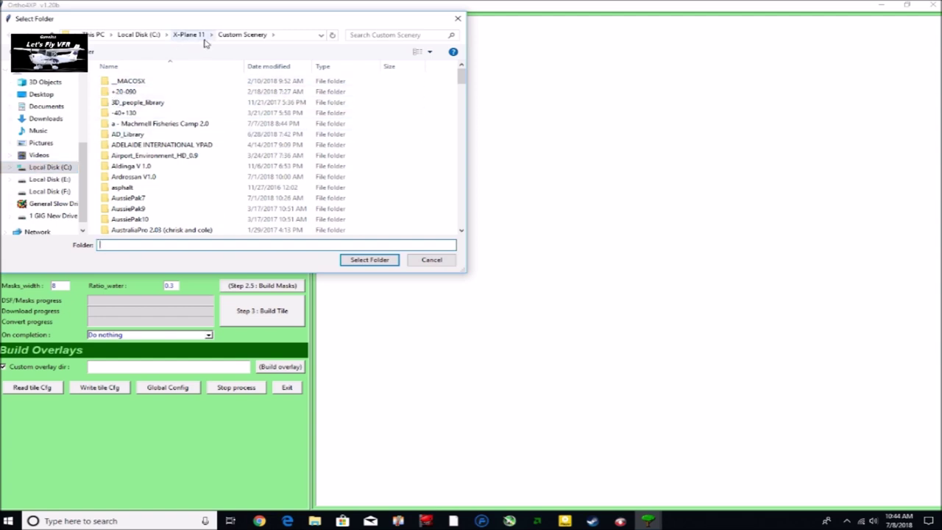
left_click(52, 35)
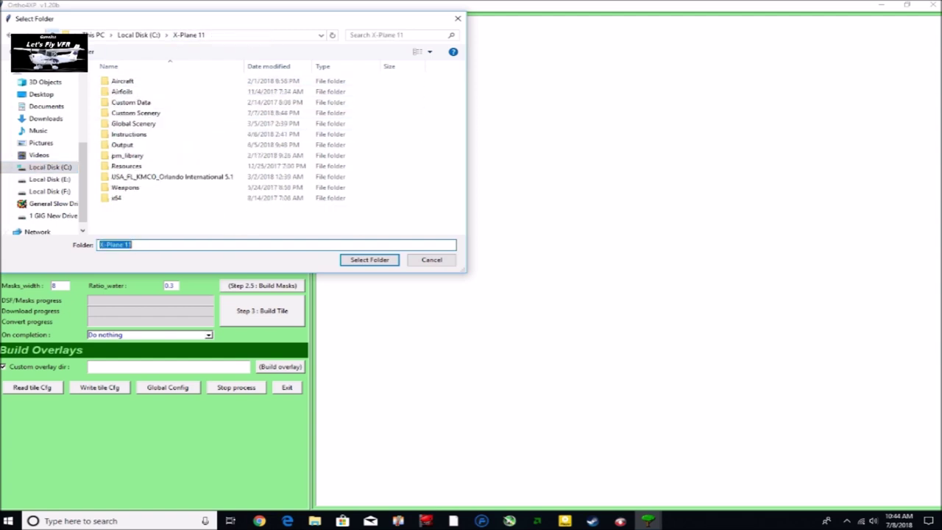
left_click(51, 35)
left_click(52, 35)
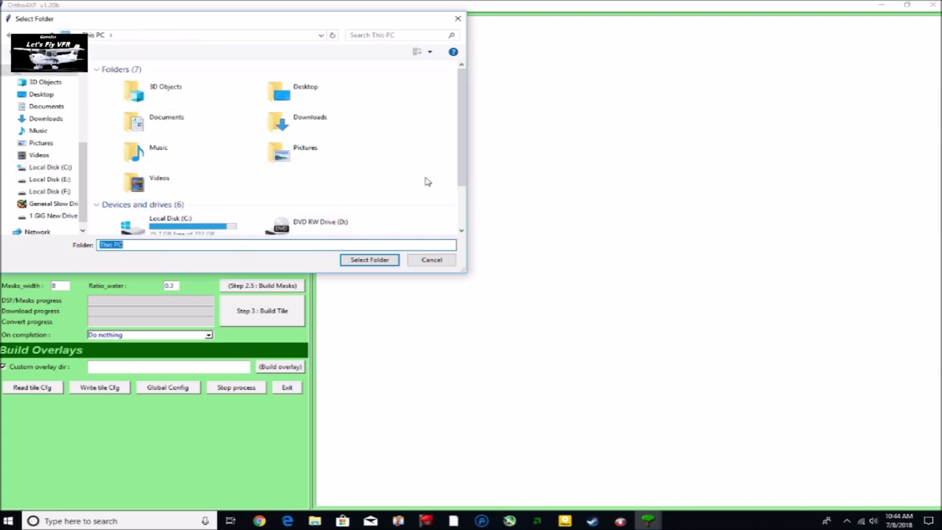
left_click_drag(458, 167, 467, 204)
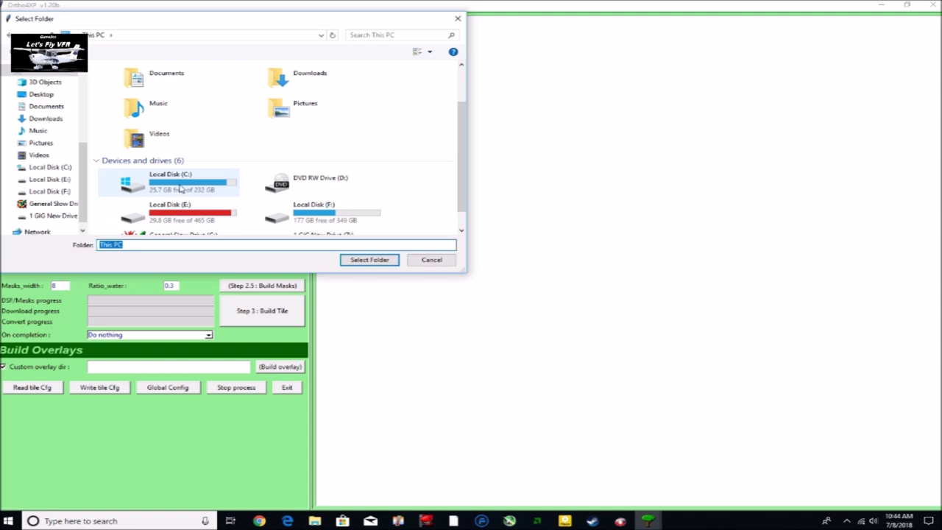
left_click(181, 188)
double_click(180, 187)
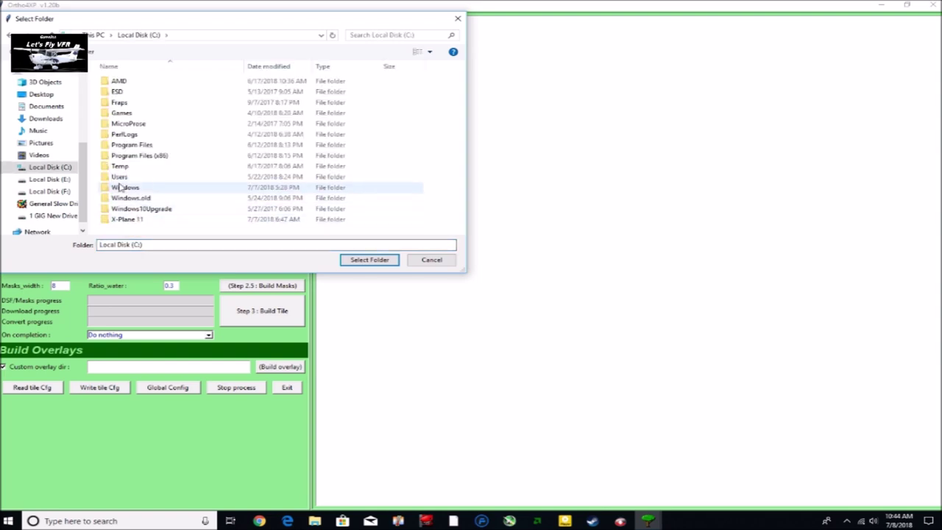
left_click(135, 222)
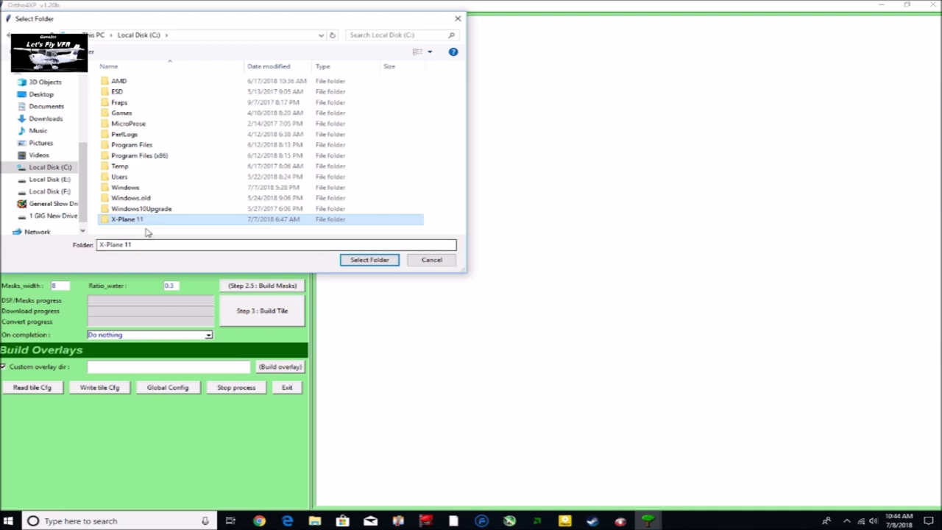
double_click(136, 221)
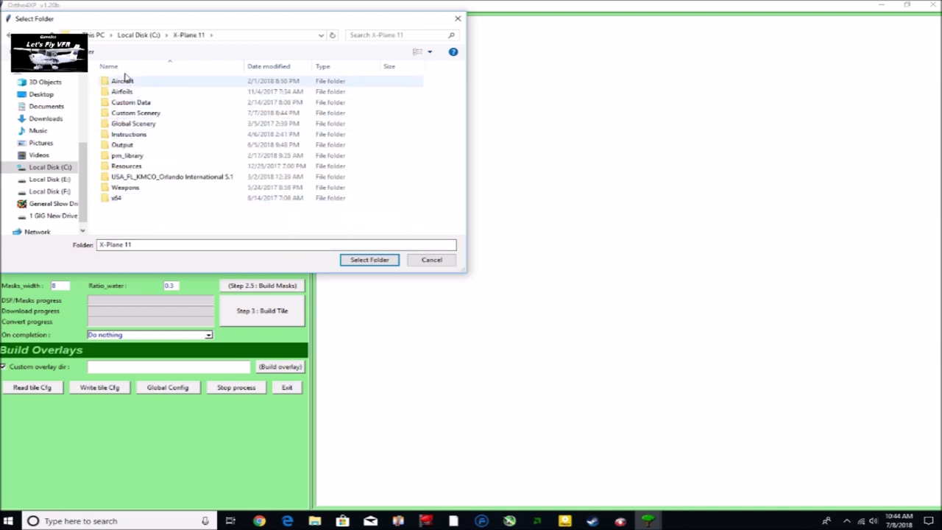
left_click(136, 114)
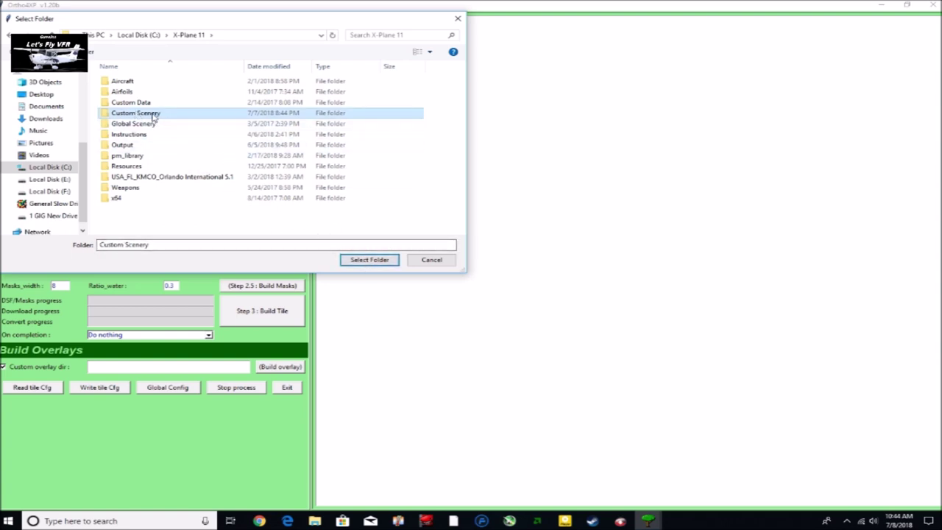
left_click(361, 262)
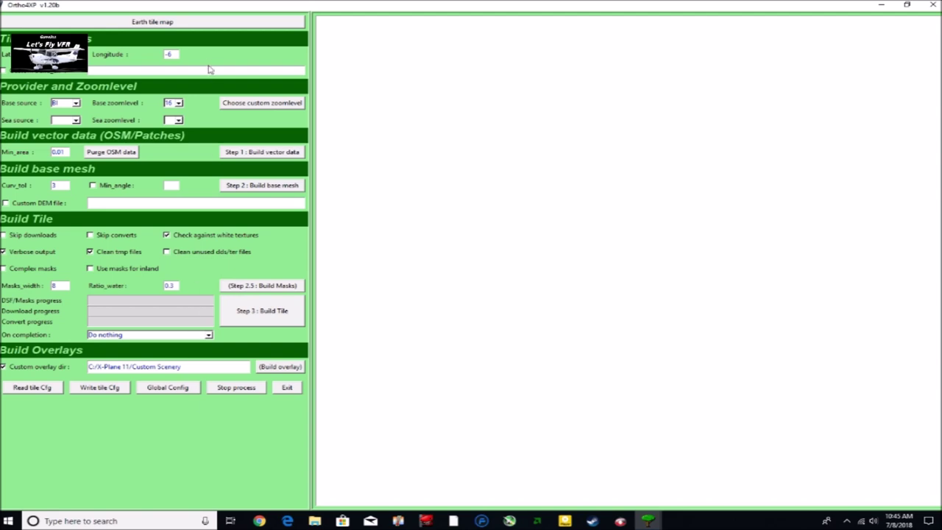
On the earth tile map, mark tile -38+145 just east of Melbourne for building.
left_click(207, 25)
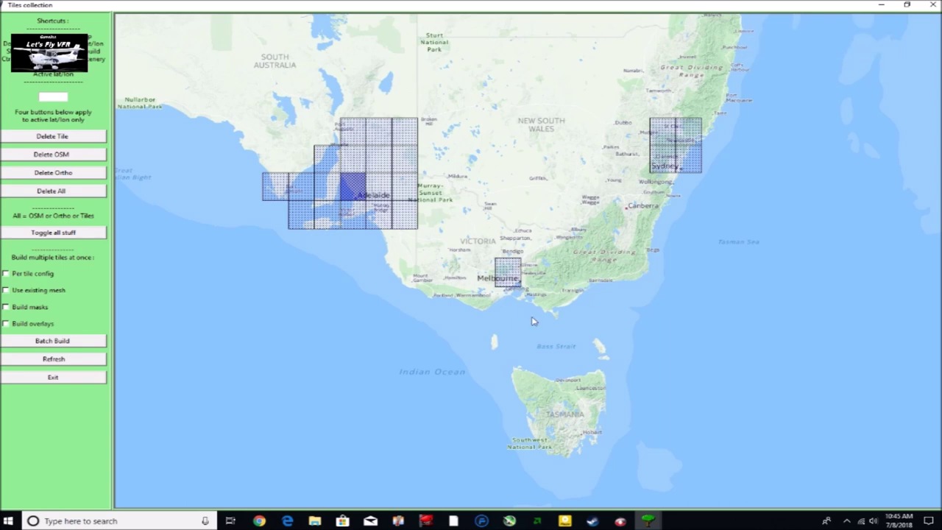
left_click(532, 274)
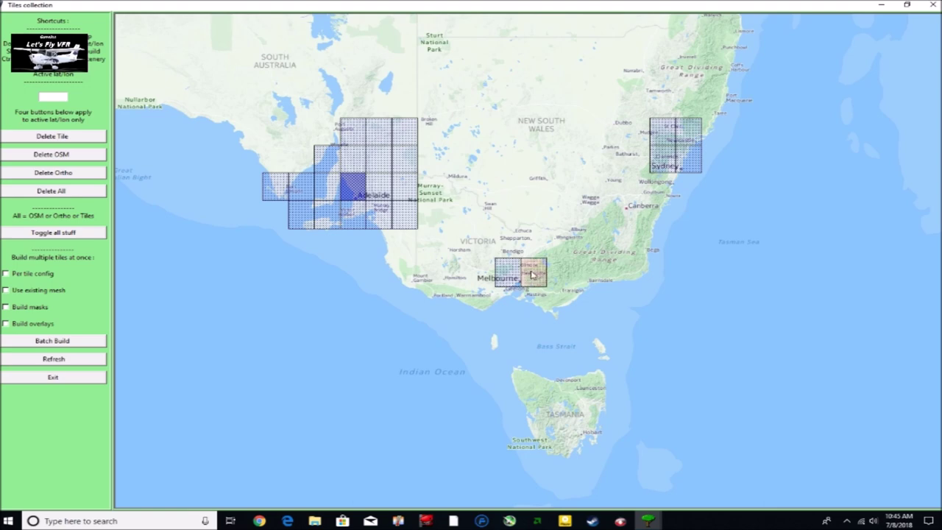
left_click(532, 275)
left_click(532, 275, "shift")
Enable Build masks and Build overlays, then start the batch build.
left_click(5, 307)
left_click(6, 324)
left_click(63, 343)
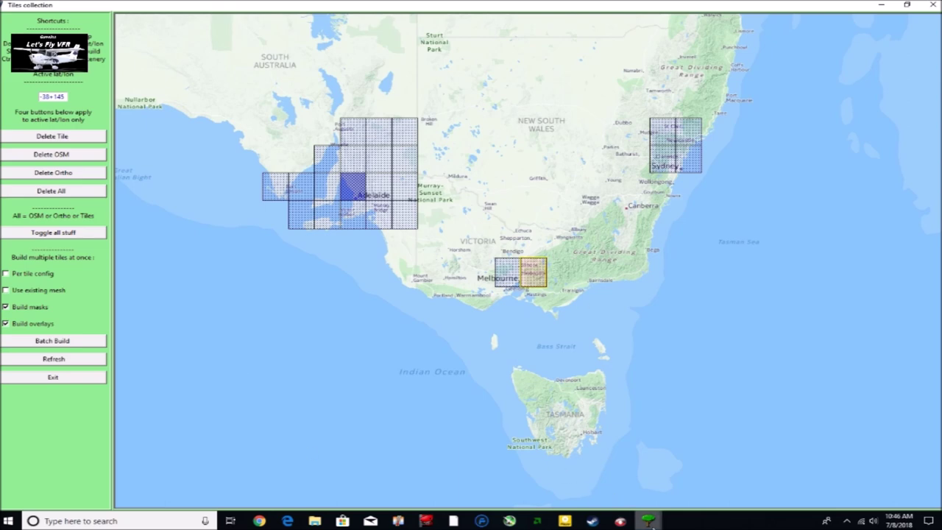
Leave the On completion action at Do nothing while the base mesh and masks build.
mouse_move(649, 520)
left_click(651, 443)
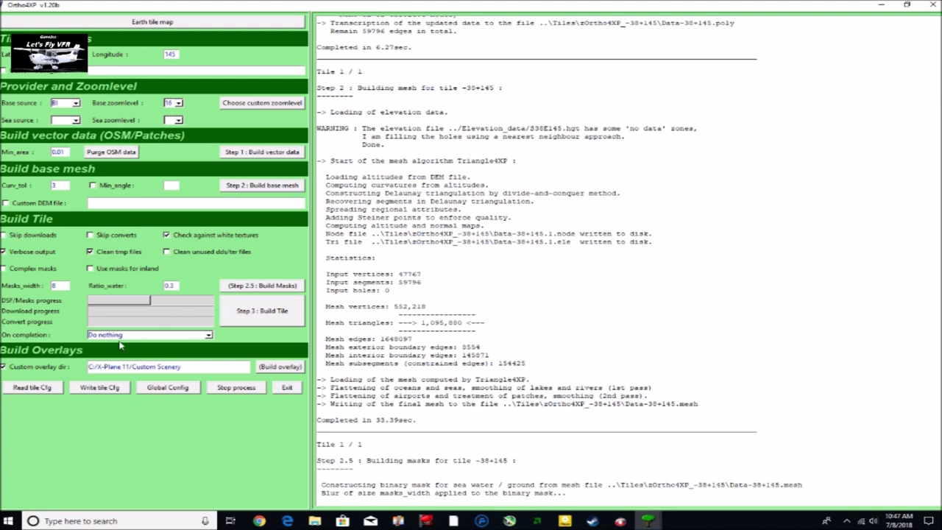
left_click(209, 336)
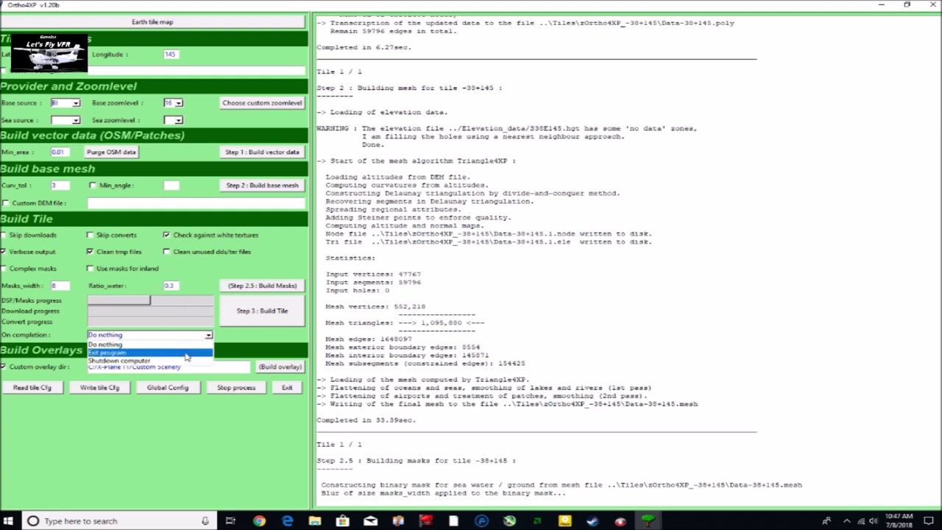
left_click(210, 437)
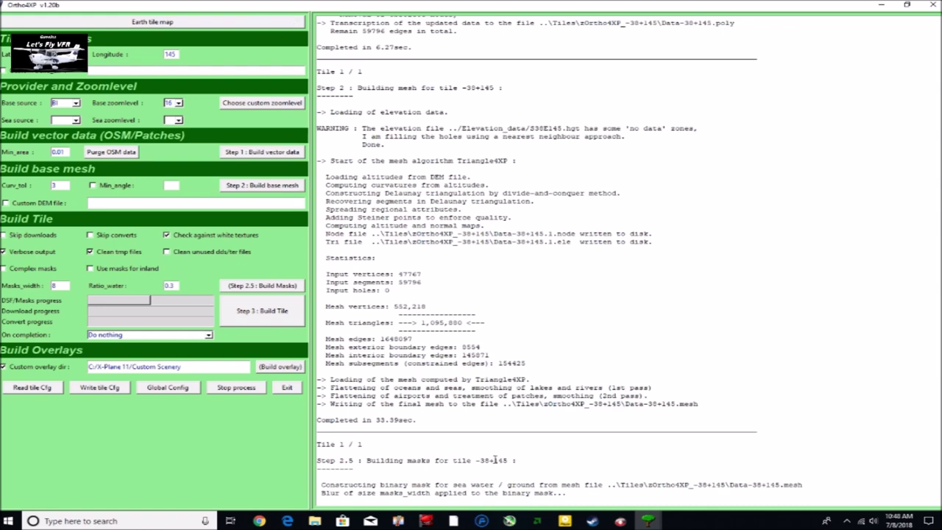
From the Tiles collection window, enable Build overlays so tile -38+145 gets its overlay DSF.
mouse_move(649, 519)
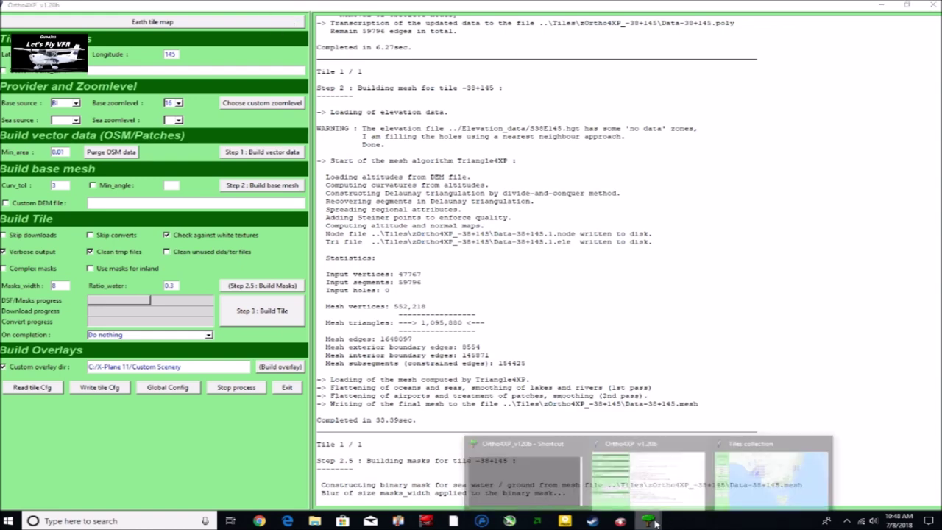
left_click(760, 488)
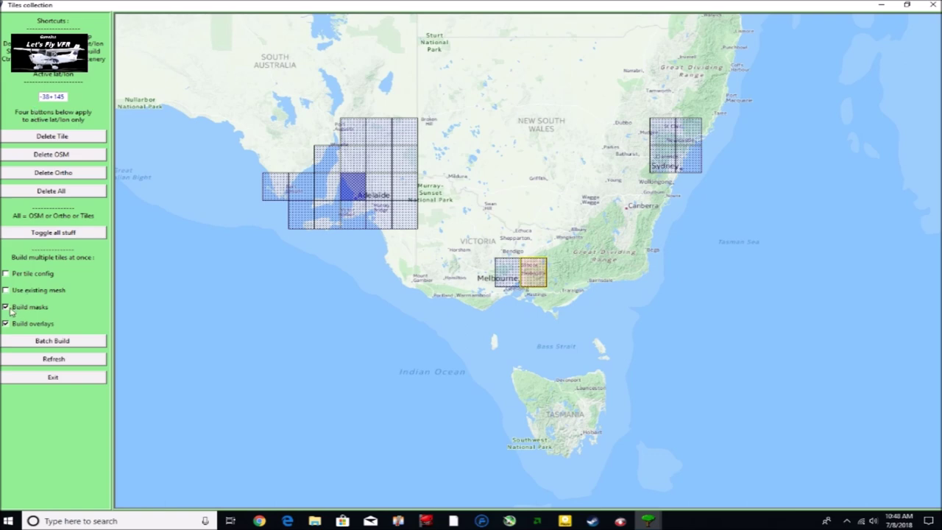
left_click(6, 323)
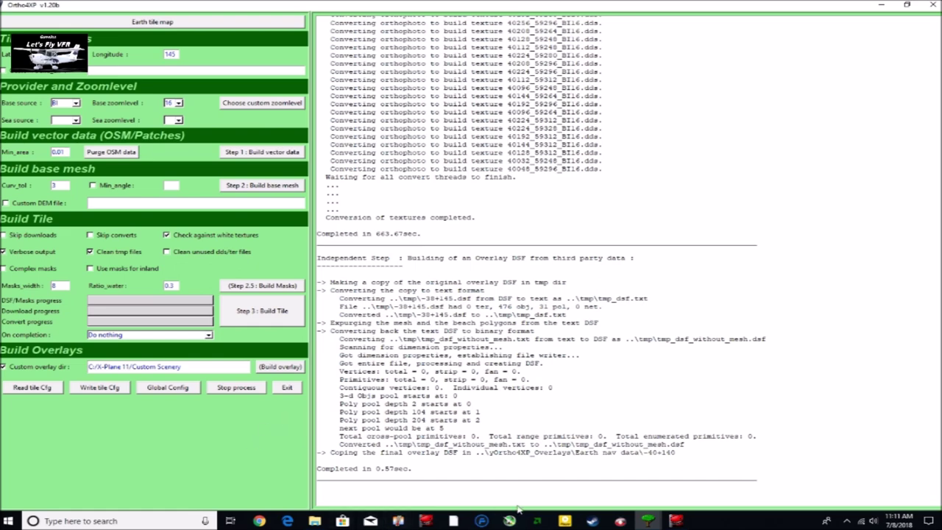
Browse to C:\X-Plane 11\Custom Scenery and select the zOrtho4XP_-38+145 folder.
left_click(315, 521)
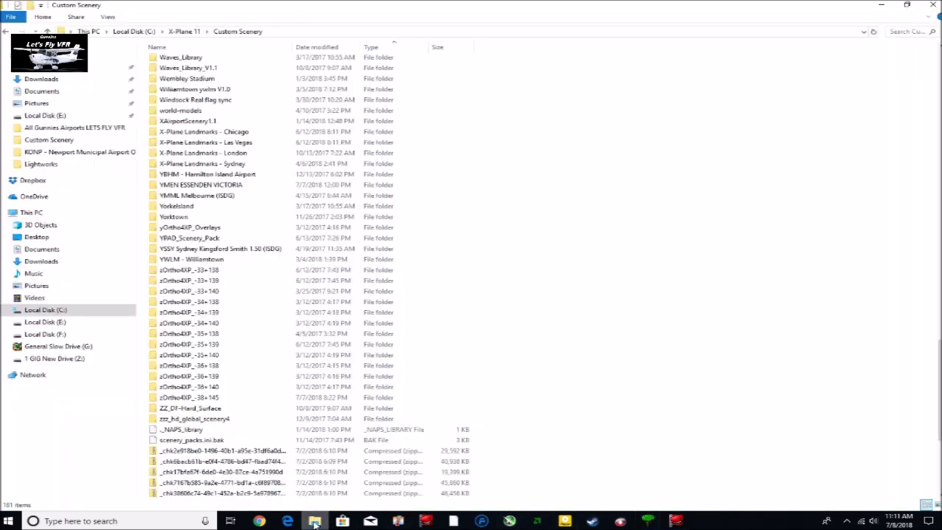
left_click(58, 313)
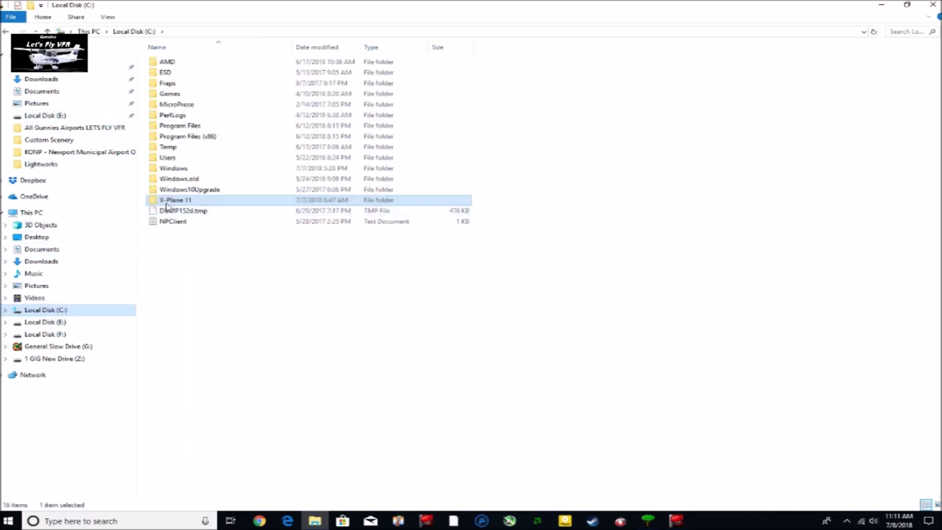
left_click(66, 314)
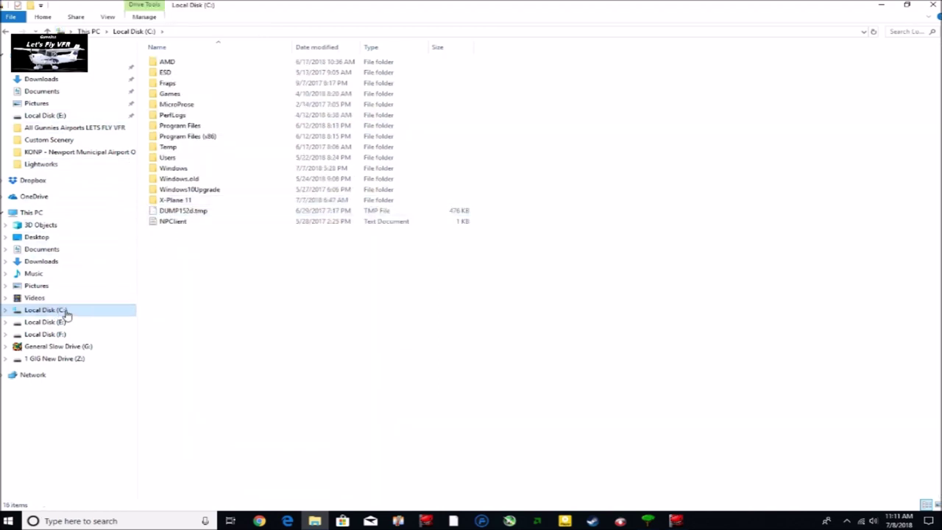
double_click(178, 201)
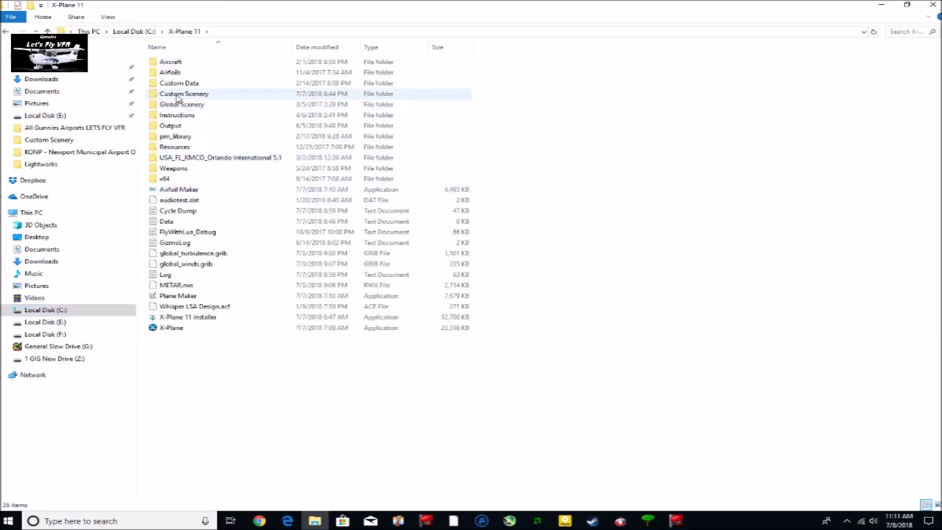
double_click(178, 96)
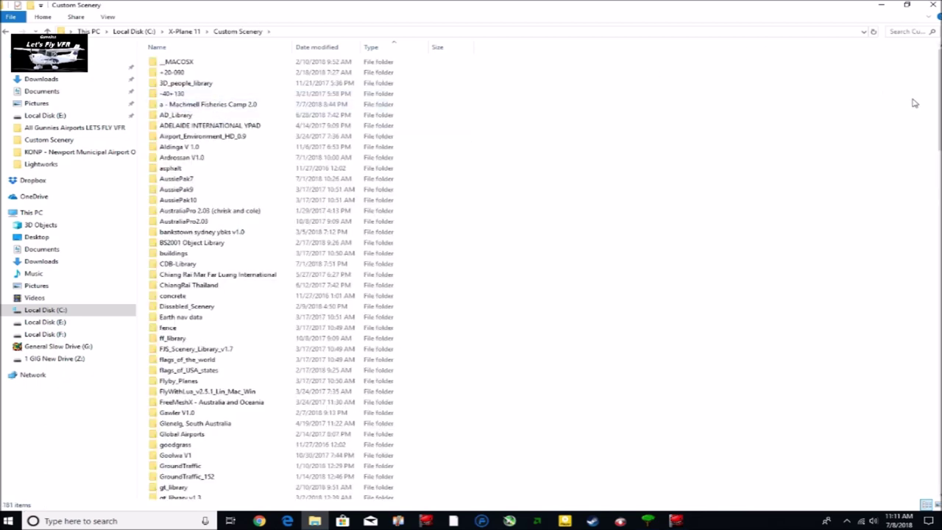
scroll(939, 220, "down", 15)
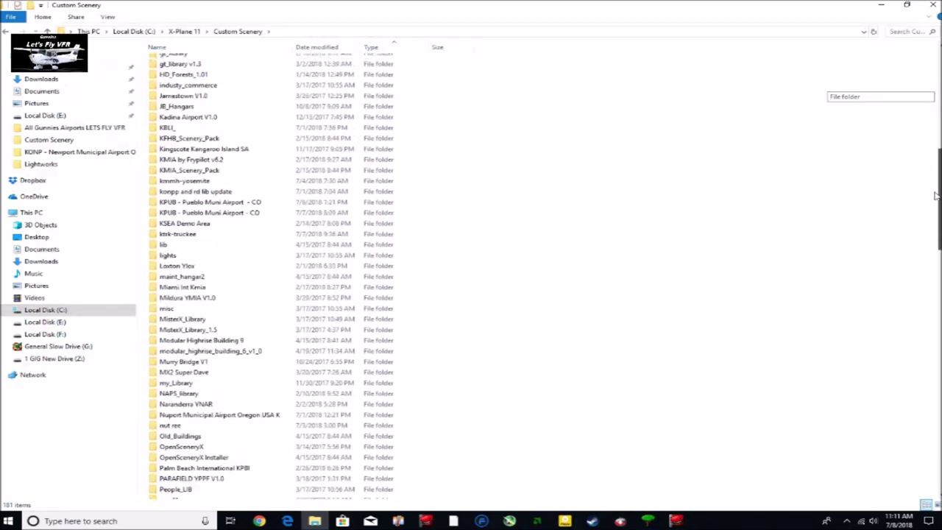
scroll(471, 277, "down", 17)
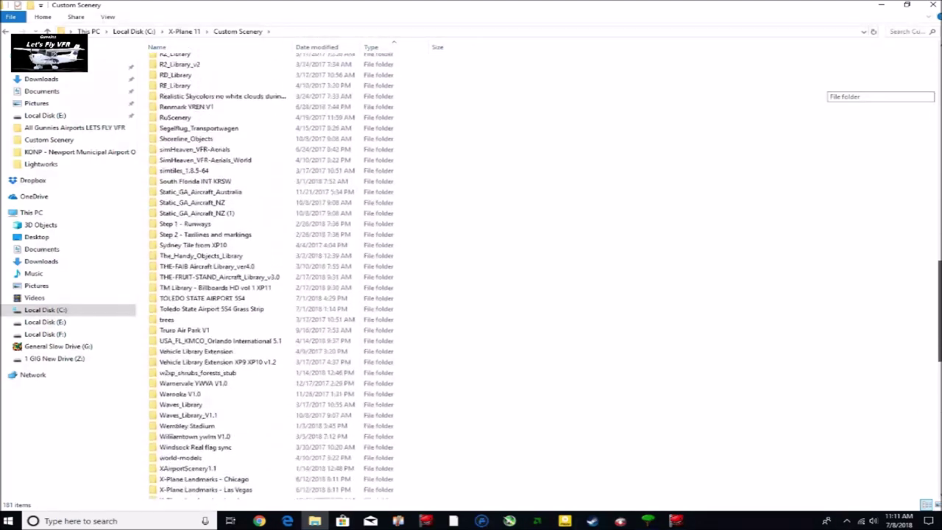
scroll(527, 462, "down", 8)
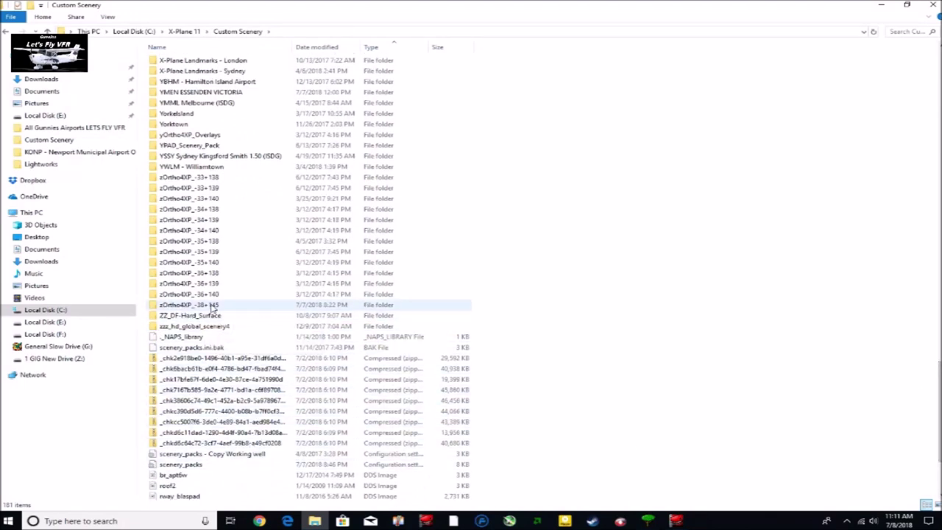
left_click(230, 307)
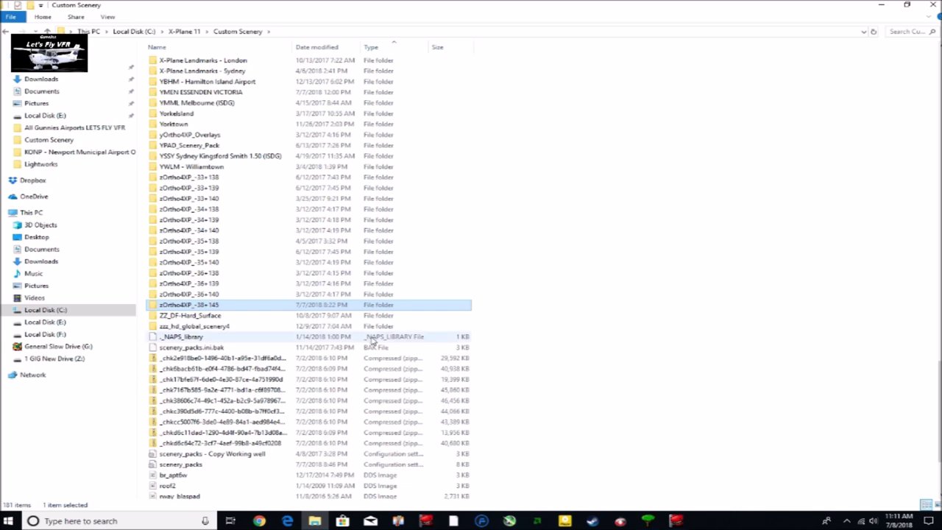
right_click(247, 310)
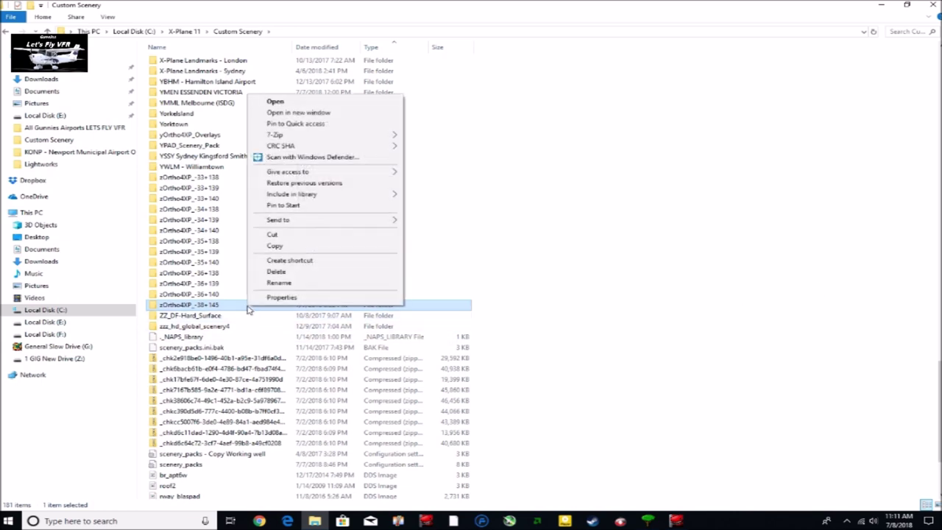
left_click(293, 297)
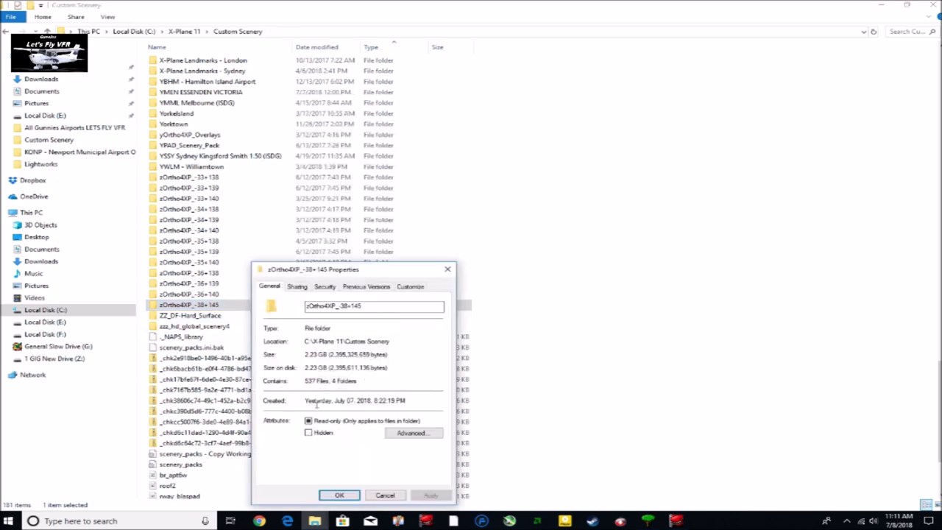
left_click(336, 496)
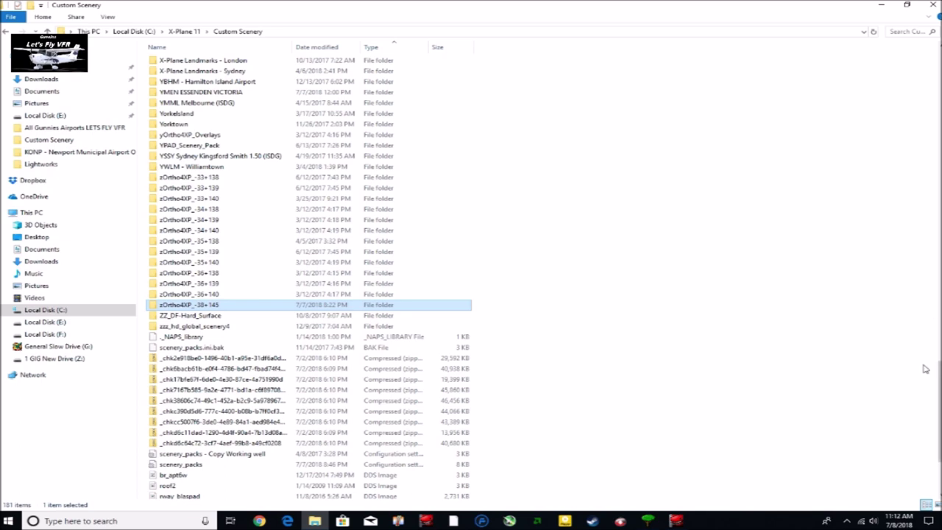
scroll(929, 372, "down", 4)
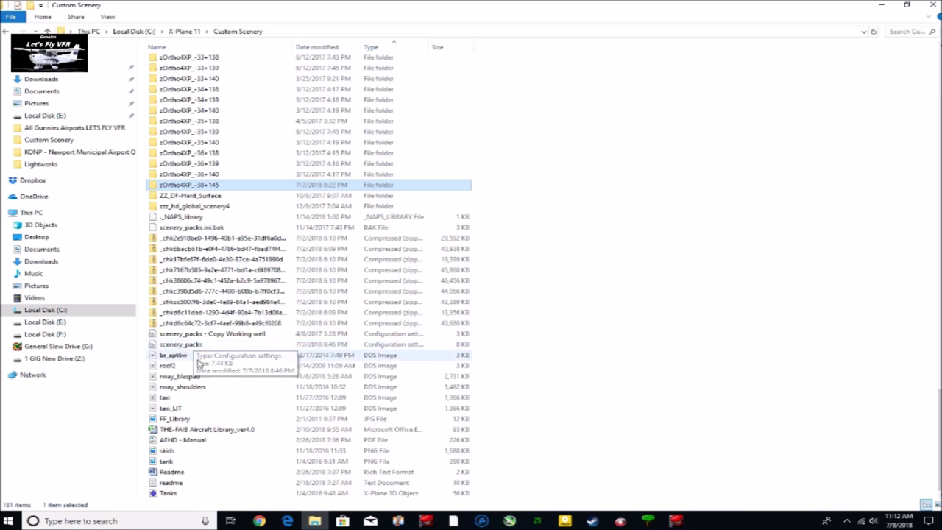
double_click(181, 345)
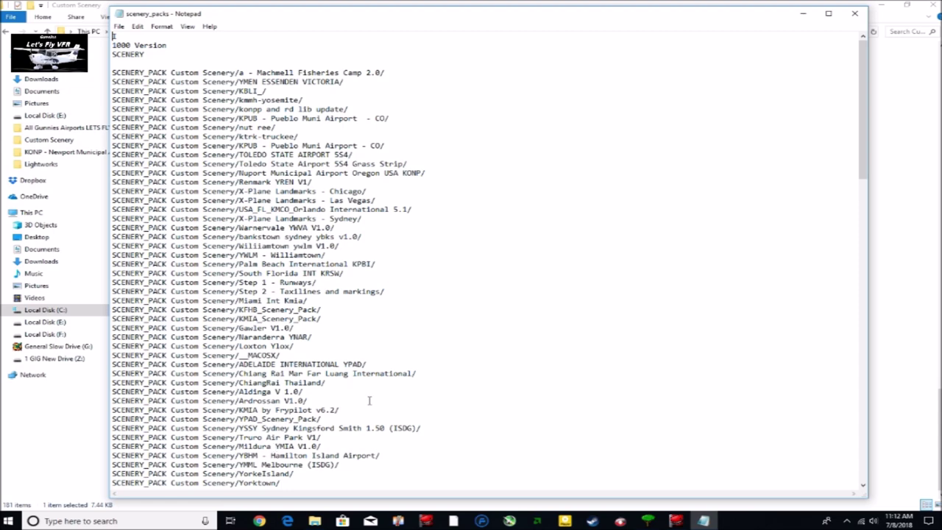
Close the scenery_packs file in Notepad, then File Explorer, Ortho4XP and Lightworks.
left_click(855, 13)
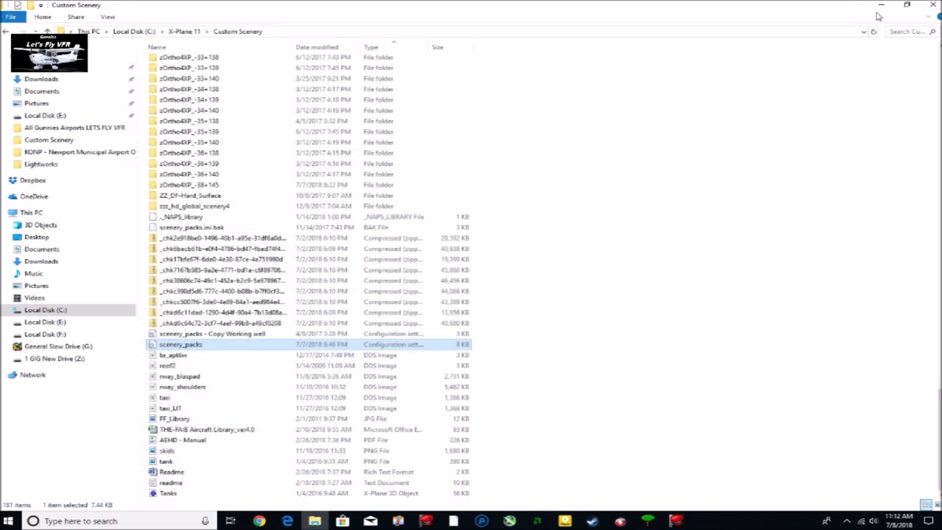
left_click(933, 6)
left_click(933, 5)
left_click(934, 6)
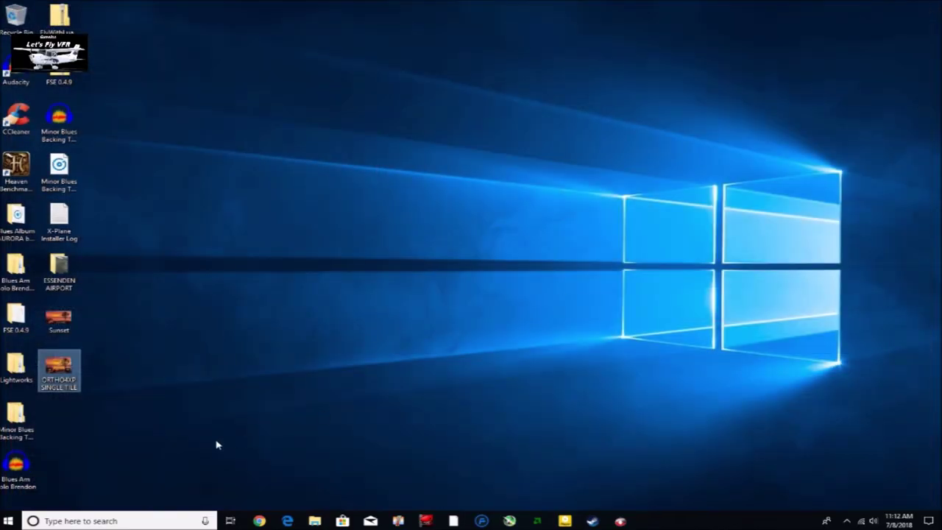
left_click(9, 520)
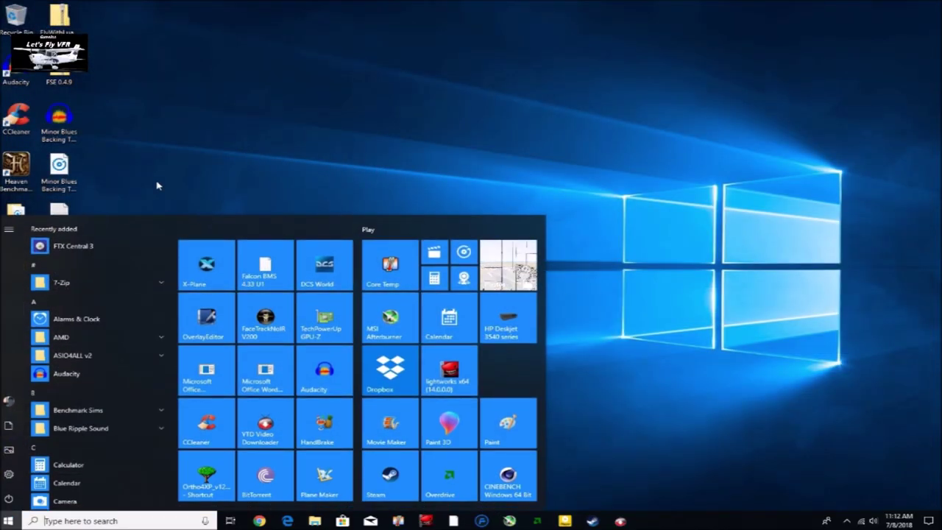
left_click(204, 265)
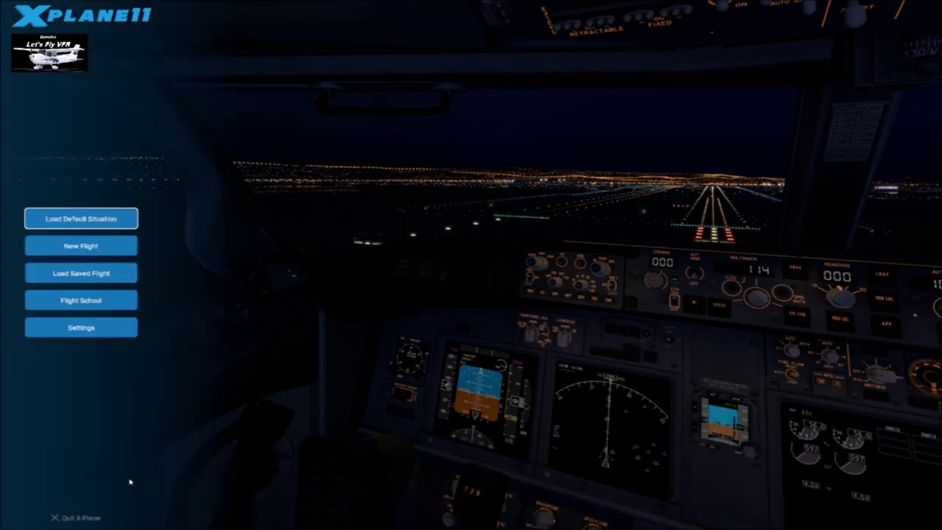
left_click(81, 518)
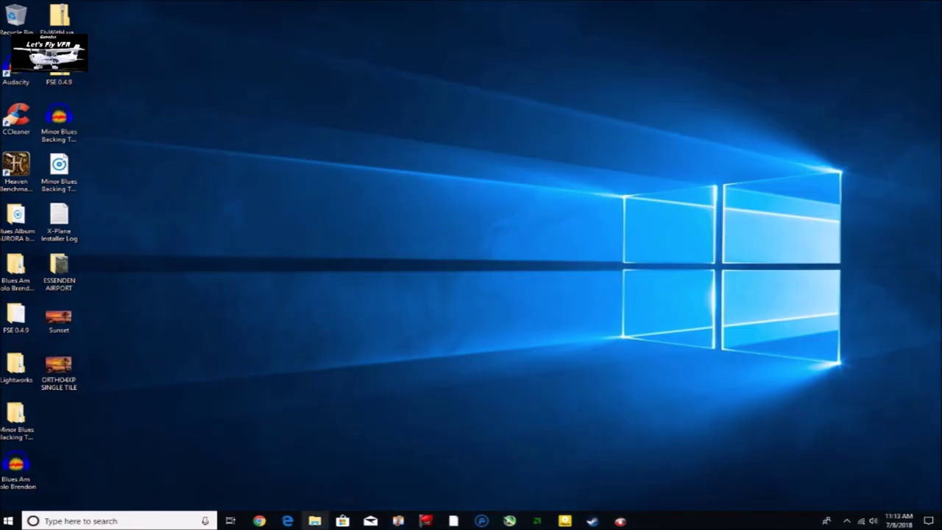
left_click(314, 519)
Browse to C:\X-Plane 11\Custom Scenery and scroll to the bottom to show scenery_packs.
left_click(45, 310)
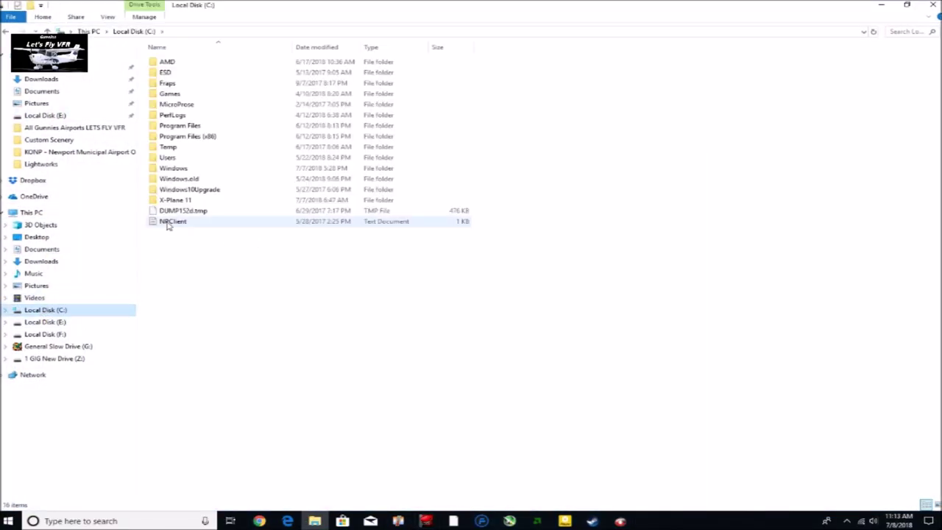
double_click(173, 200)
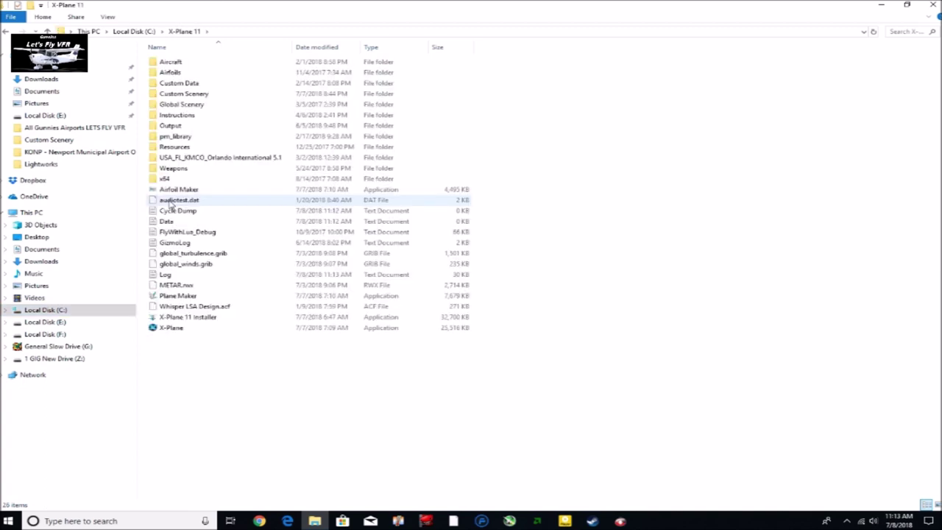
double_click(175, 94)
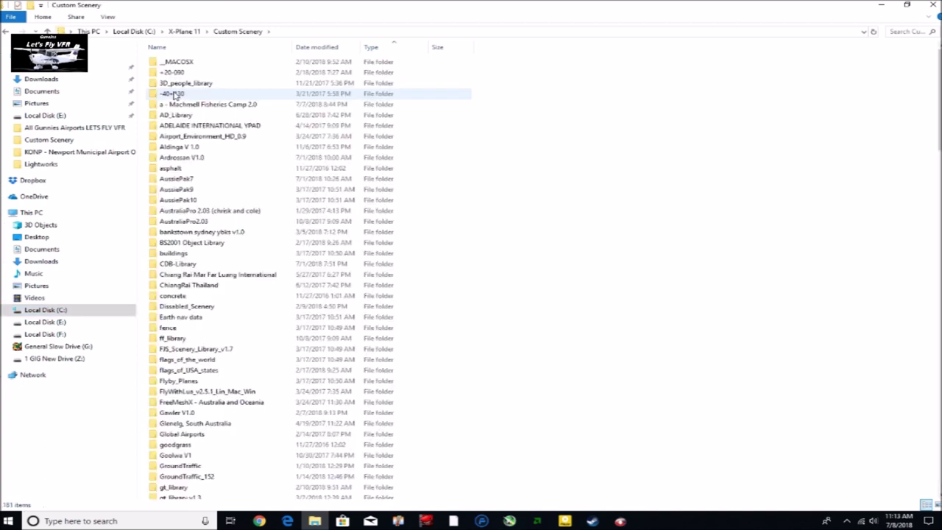
scroll(938, 114, "down", 7)
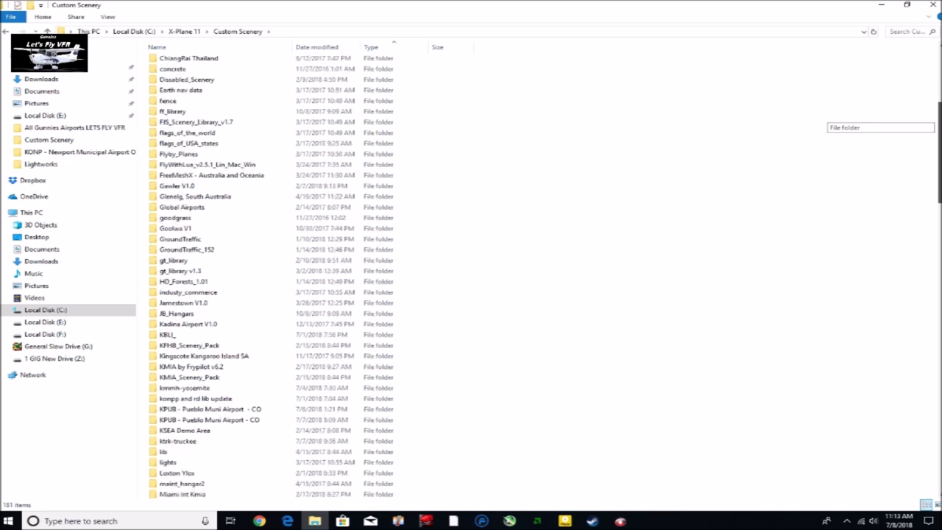
scroll(257, 276, "down", 20)
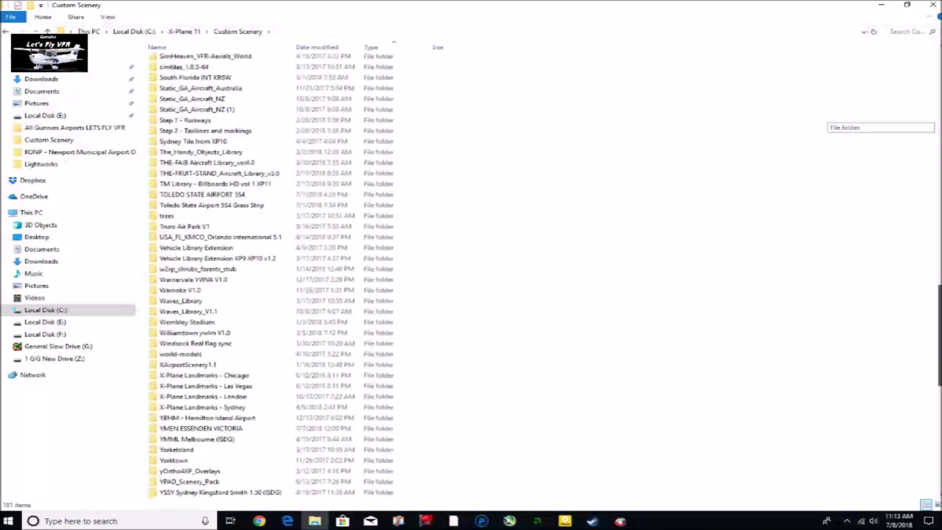
scroll(545, 276, "down", 11)
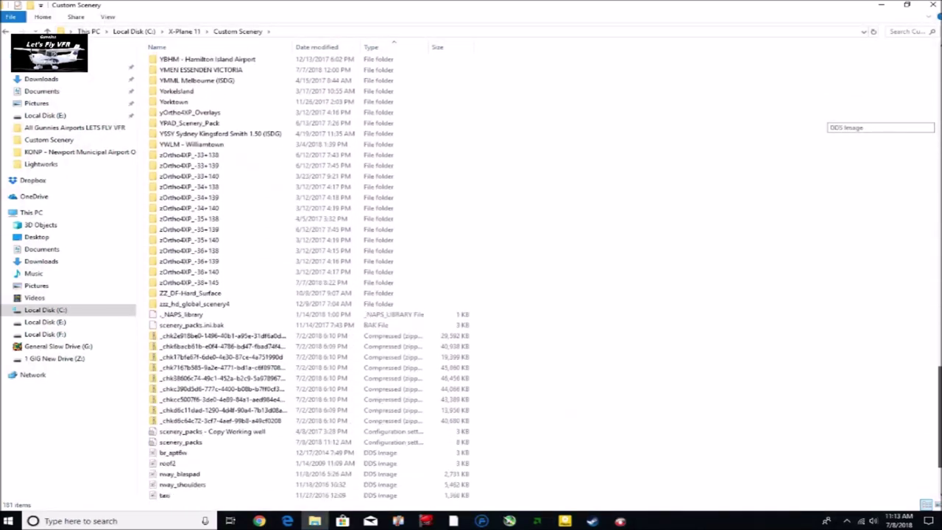
scroll(309, 276, "down", 3)
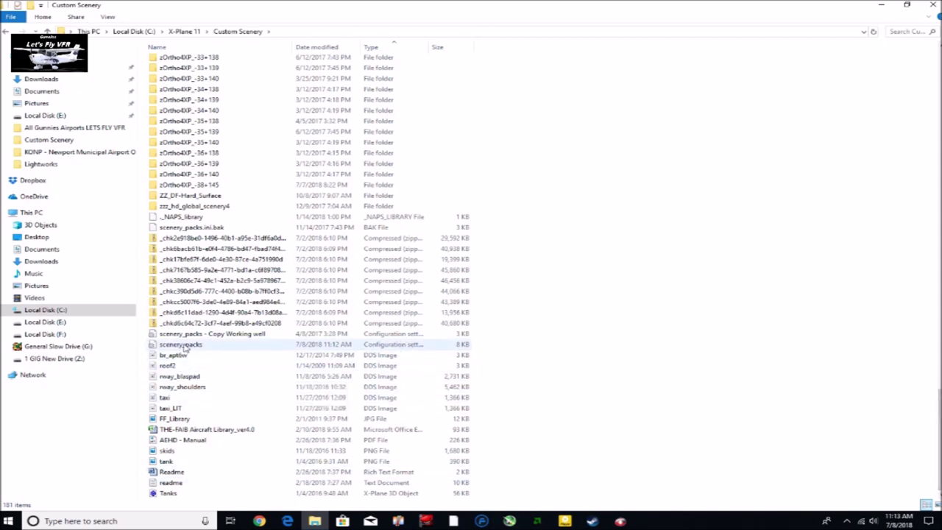
double_click(184, 345)
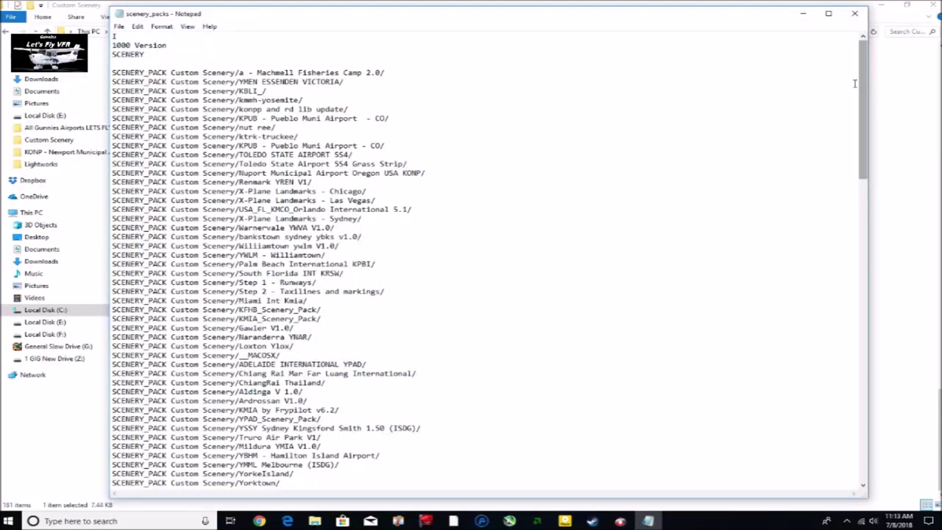
left_click_drag(867, 85, 737, 446)
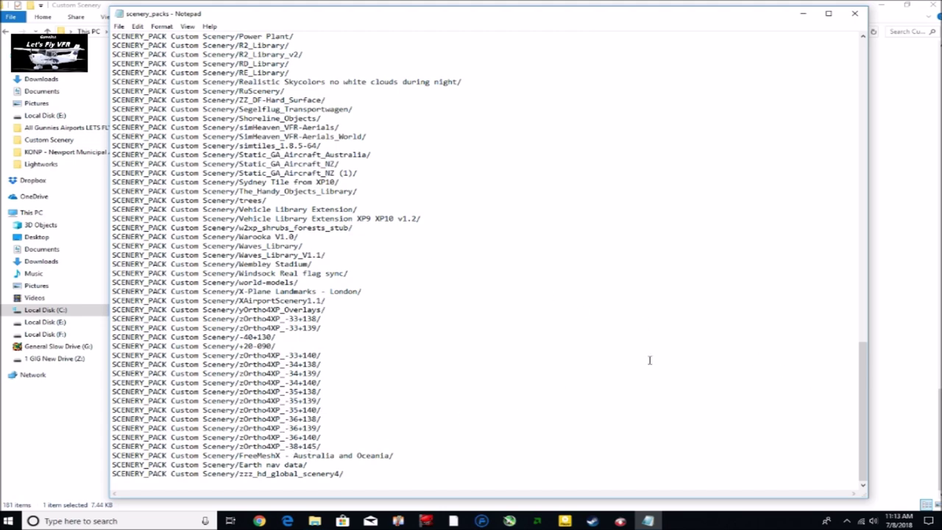
left_click_drag(861, 412, 858, 108)
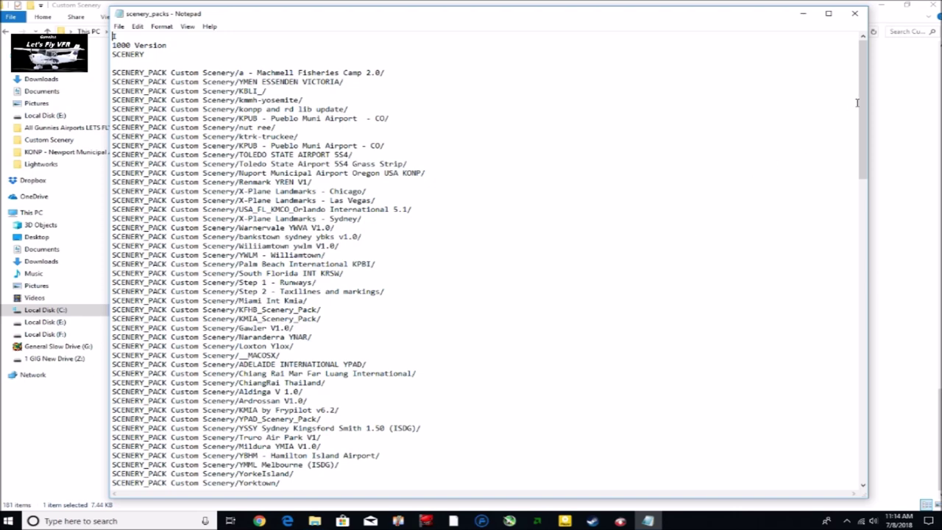
left_click_drag(865, 123, 906, 436)
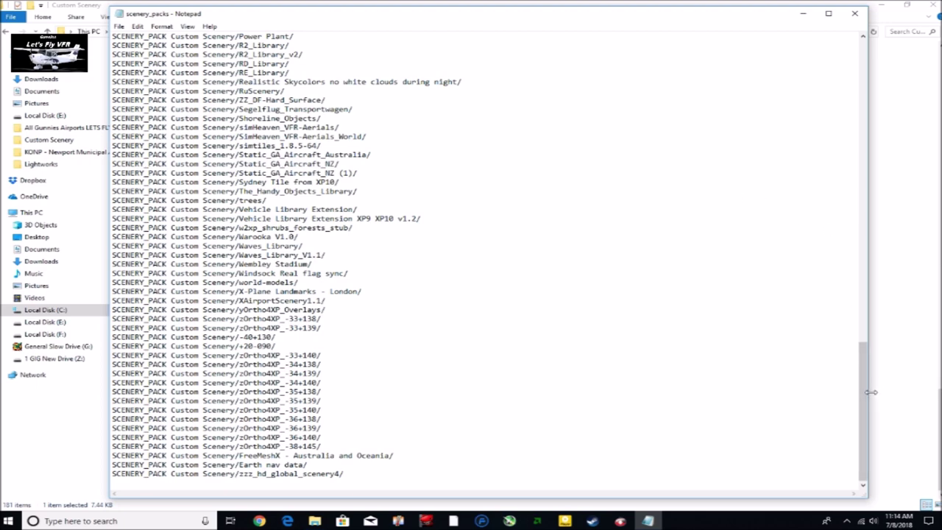
left_click_drag(864, 390, 844, 170)
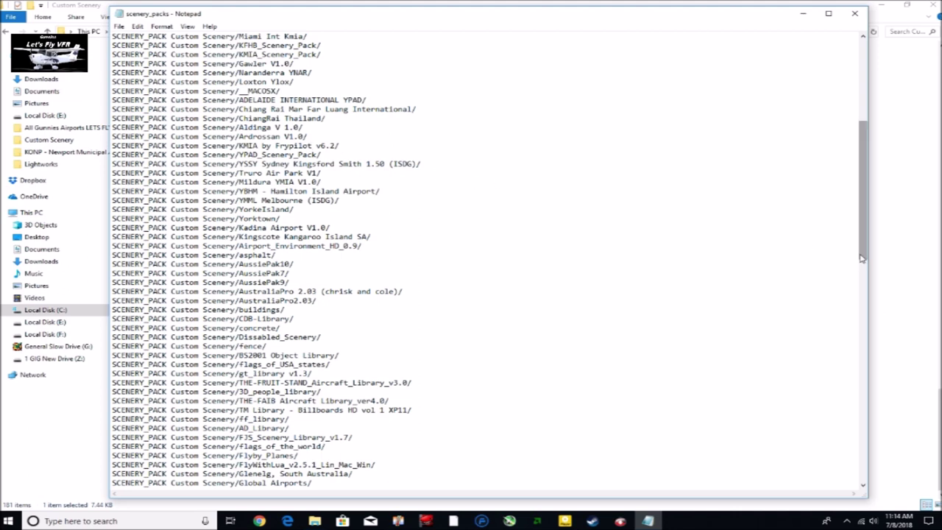
left_click_drag(863, 257, 838, 141)
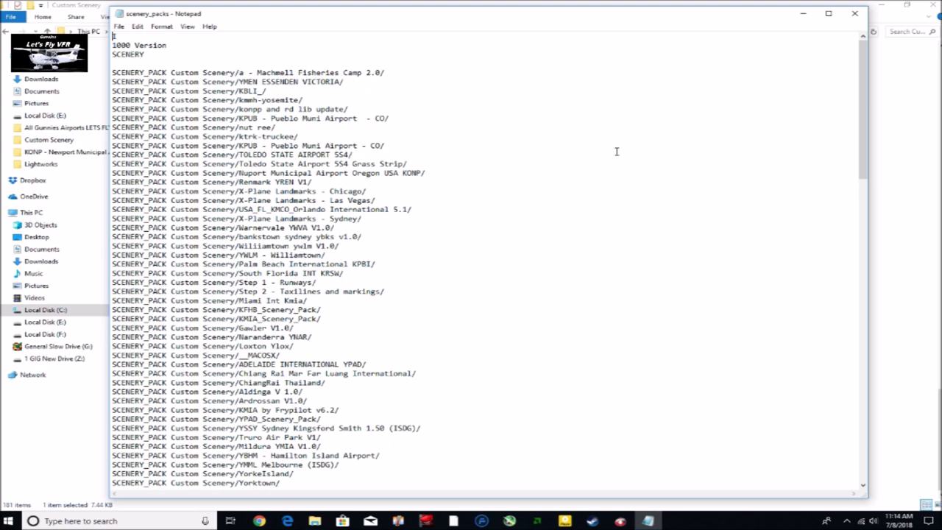
left_click(855, 13)
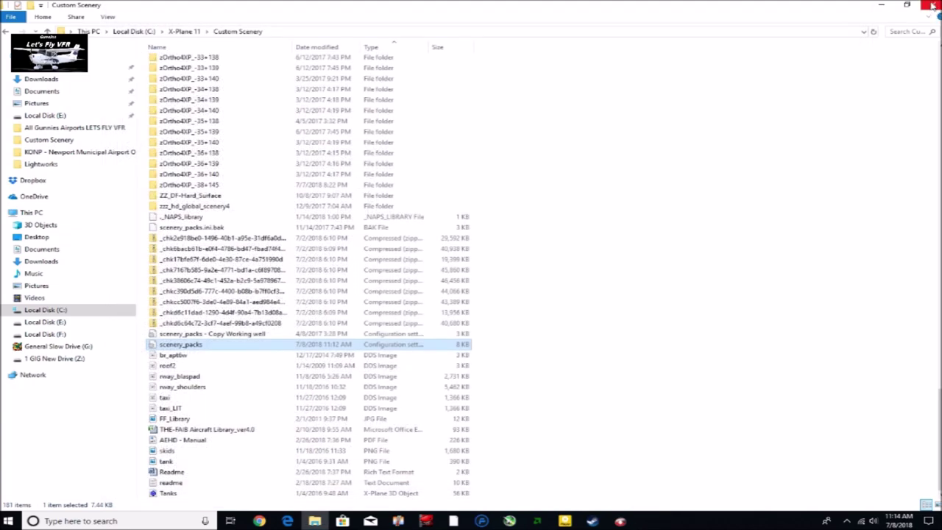
Close the Custom Scenery File Explorer window.
left_click(932, 5)
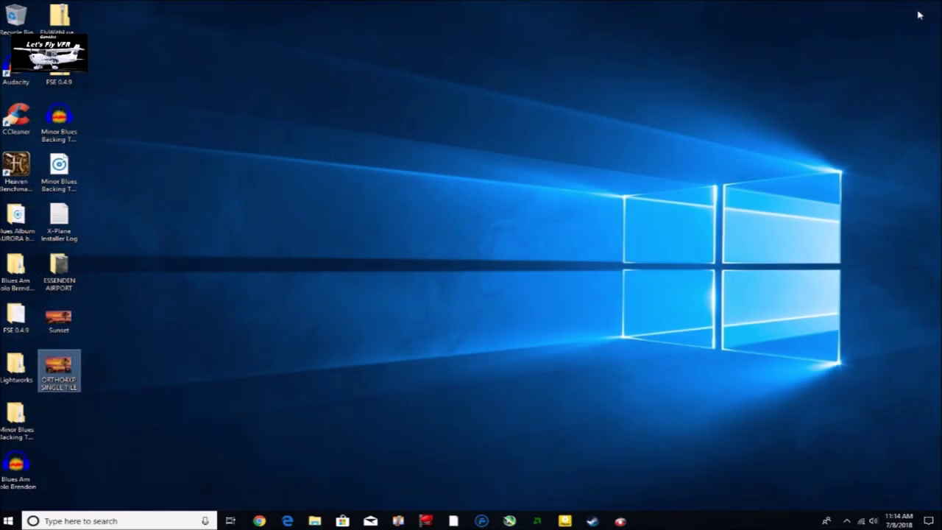